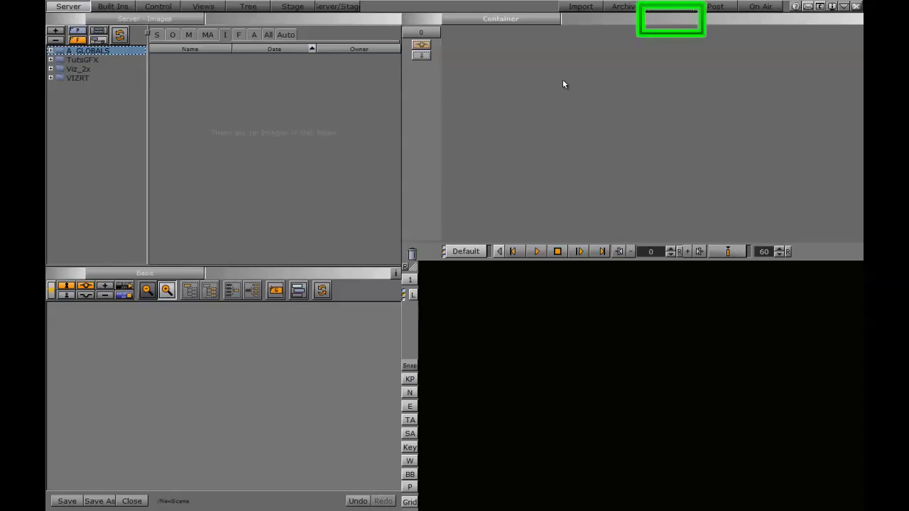
Configure the output format as User Defined with width 500 and height 150, and save the configuration.
click(664, 13)
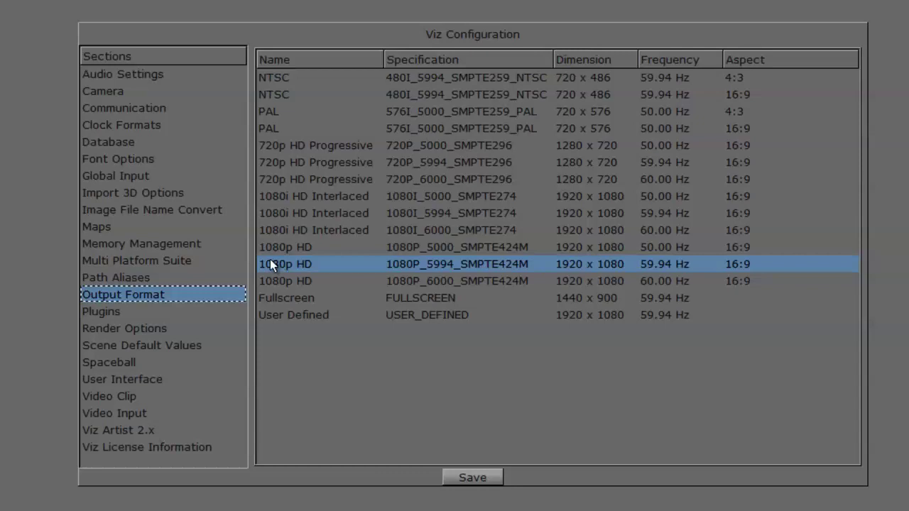
click(284, 315)
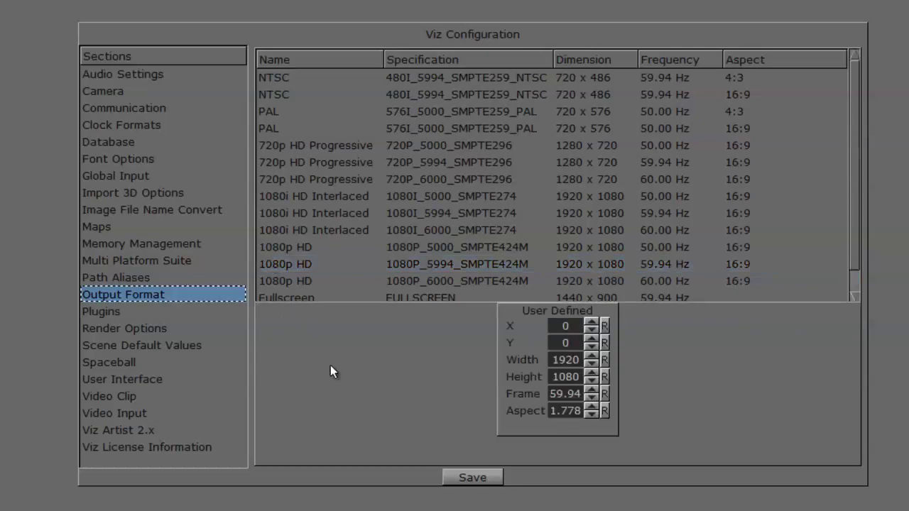
double_click(561, 359)
text(500)
double_click(561, 376)
text(150)
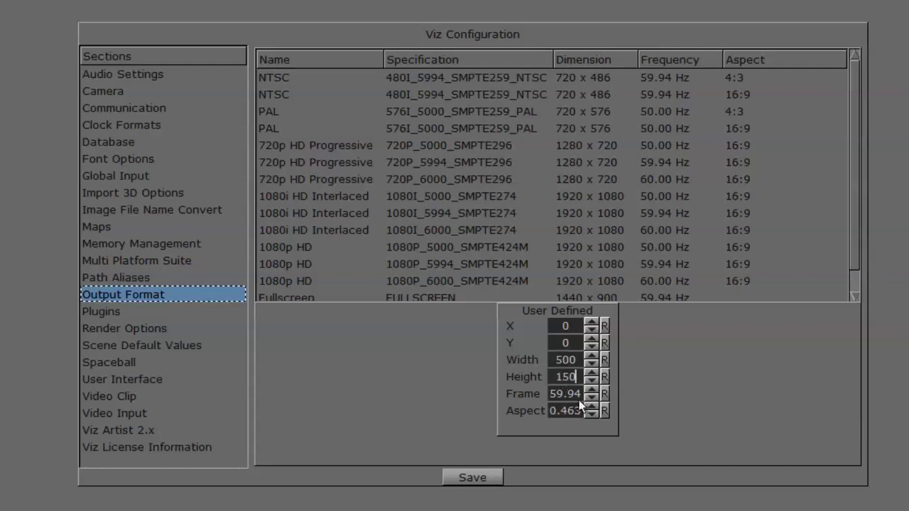
click(462, 479)
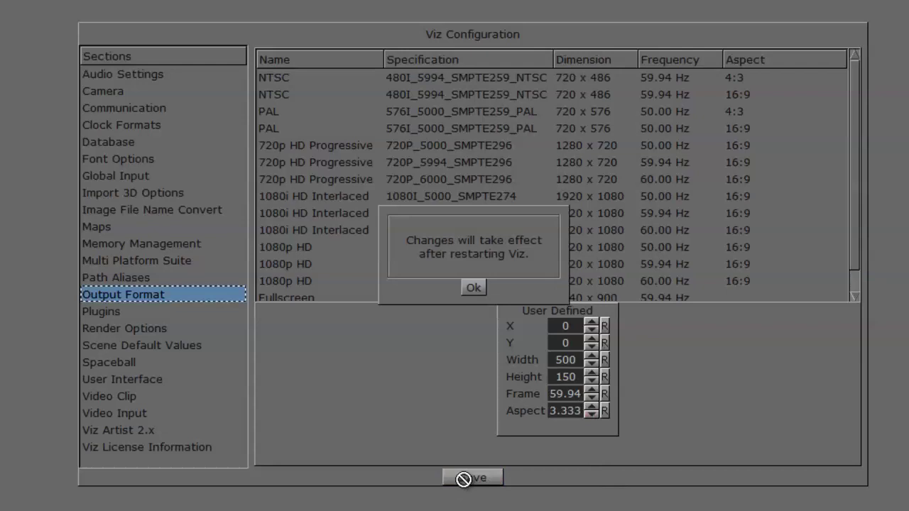
click(469, 284)
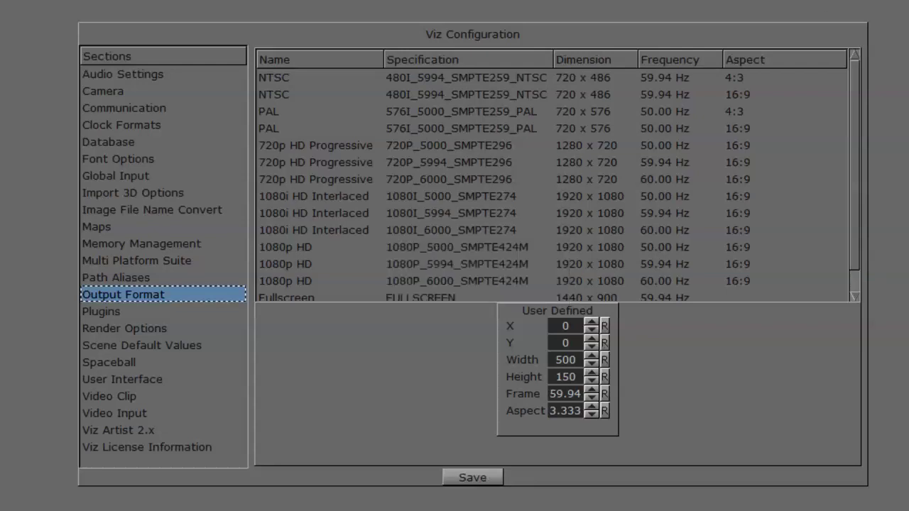
click(503, 3)
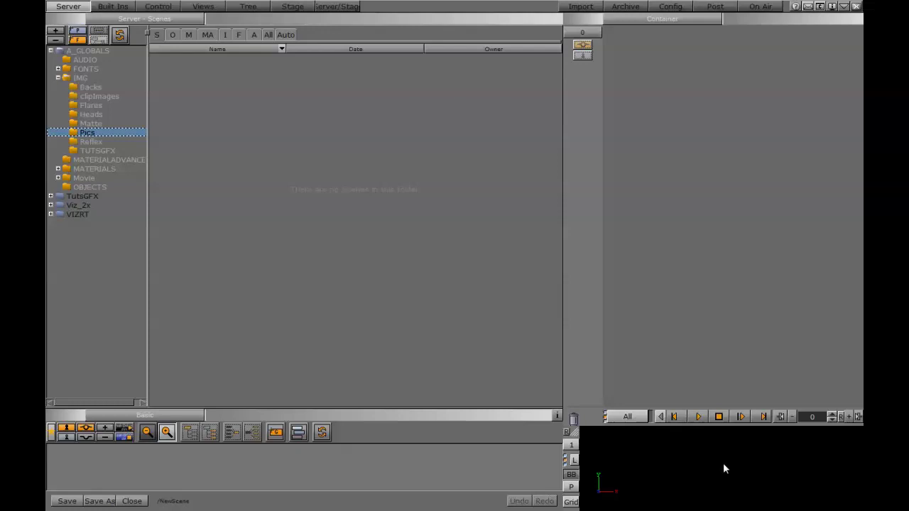
Enlarge the render preview area and add a Fade_Rectangle to the scene, sized to fill the full screen.
drag(576, 434, 458, 345)
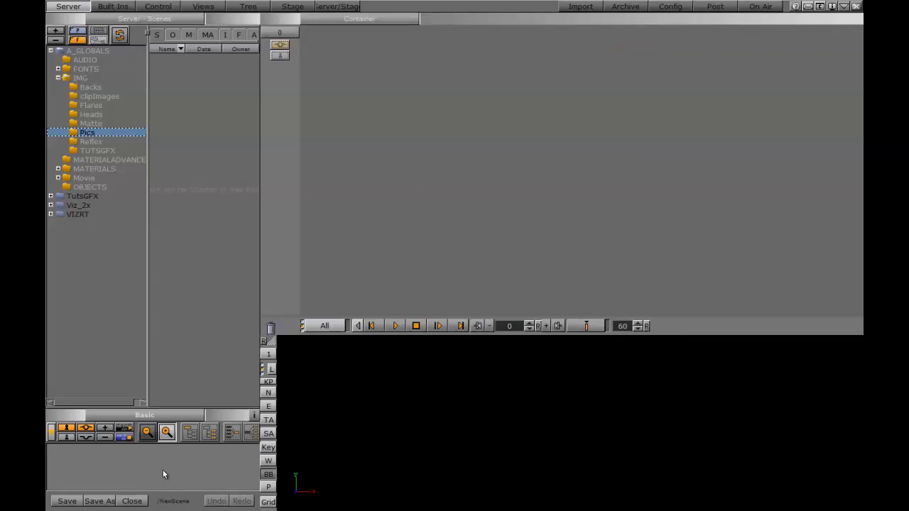
click(58, 78)
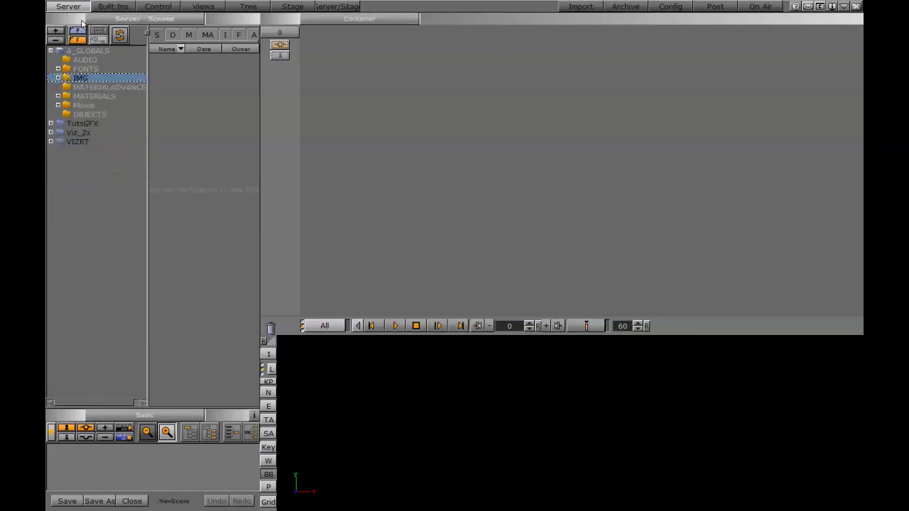
click(107, 7)
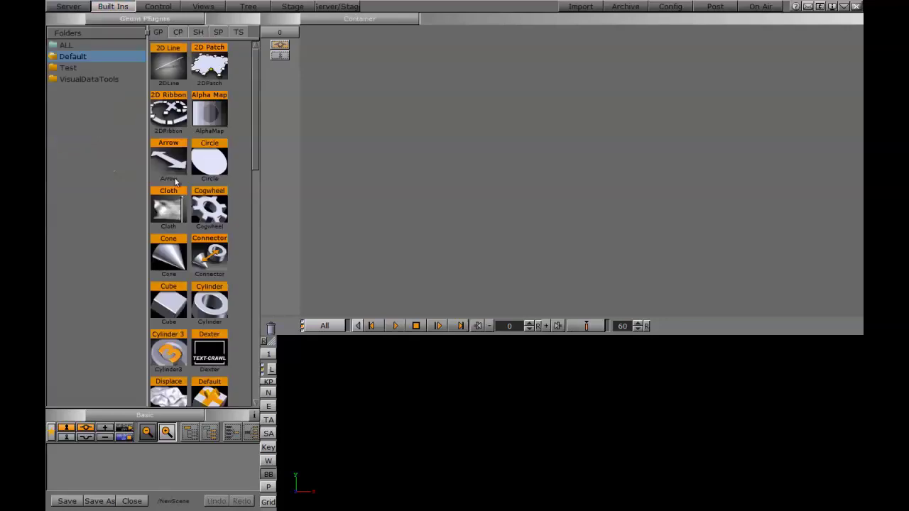
drag(256, 147, 253, 299)
scroll(253, 298, down, 2)
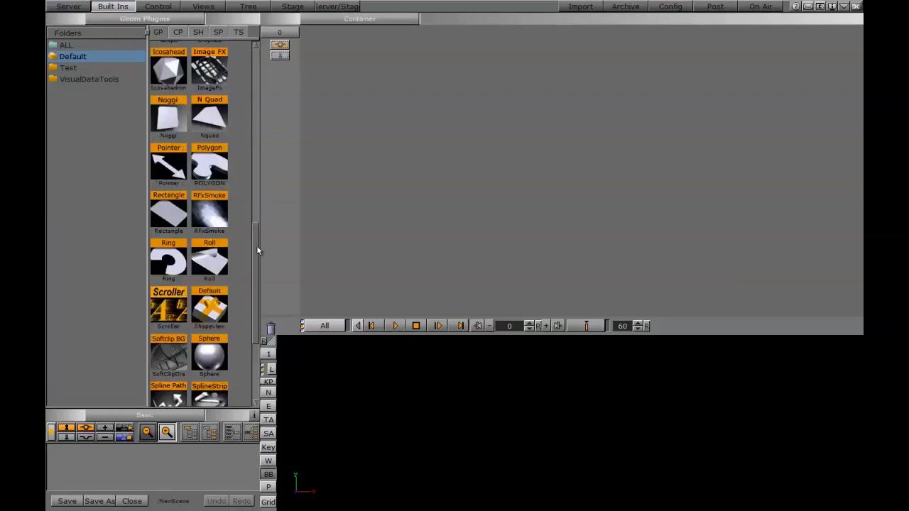
scroll(257, 247, up, 4)
drag(168, 170, 99, 458)
click(531, 176)
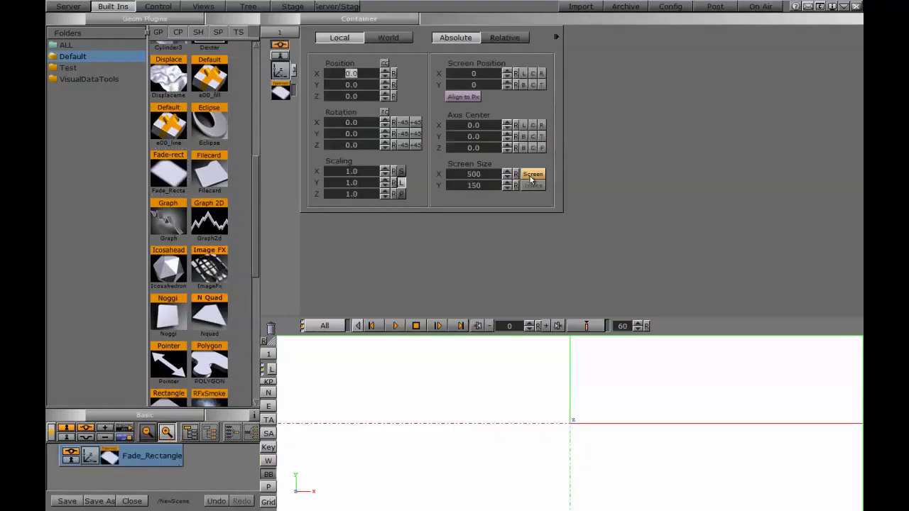
Color the Fade_Rectangle cyan by lowering its red value to 40.
click(280, 89)
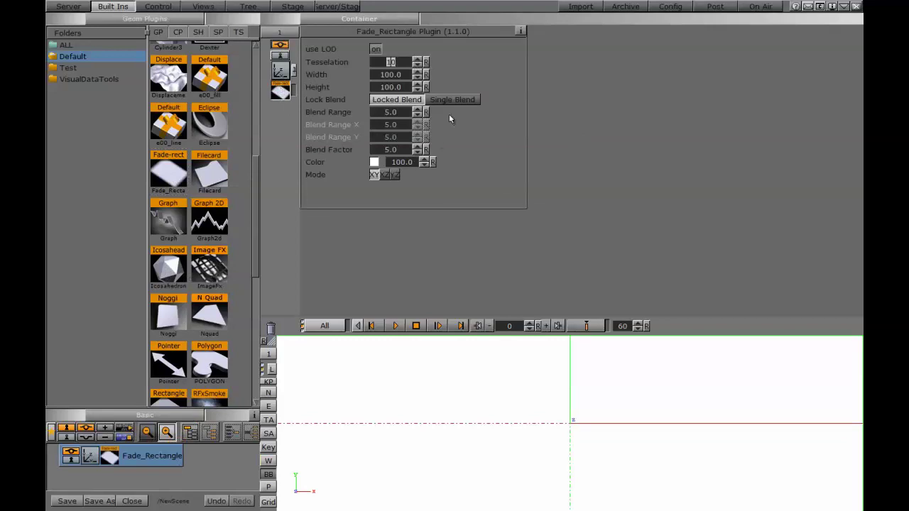
click(375, 162)
click(401, 154)
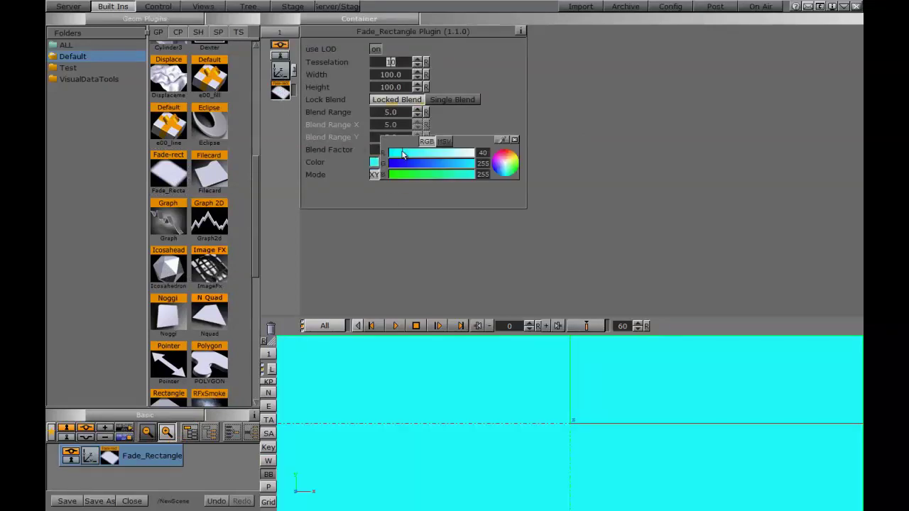
click(515, 140)
Set the Fade_Rectangle's blend range to 100 and the value beside its color to about 29.
click(394, 113)
text(100)
click(406, 161)
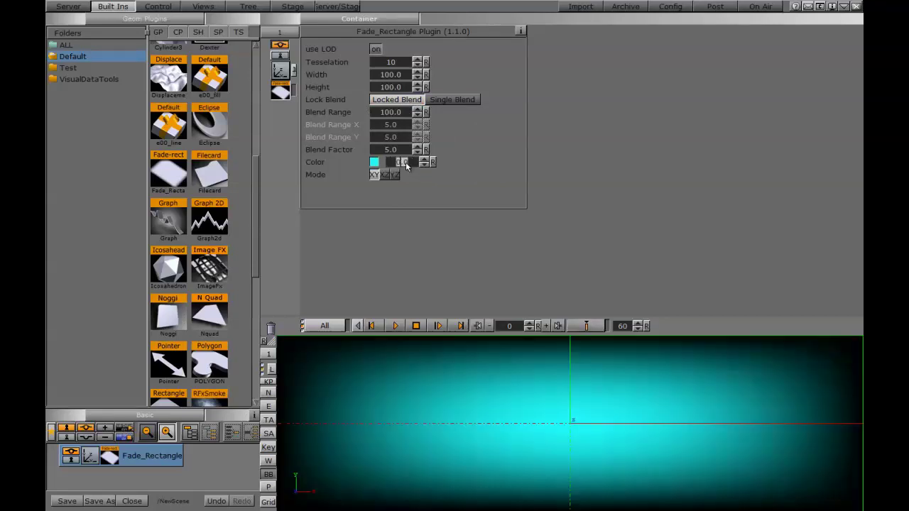
mouse_move(395, 162)
mouse_down()
mouse_move(421, 162)
mouse_move(407, 163)
mouse_up()
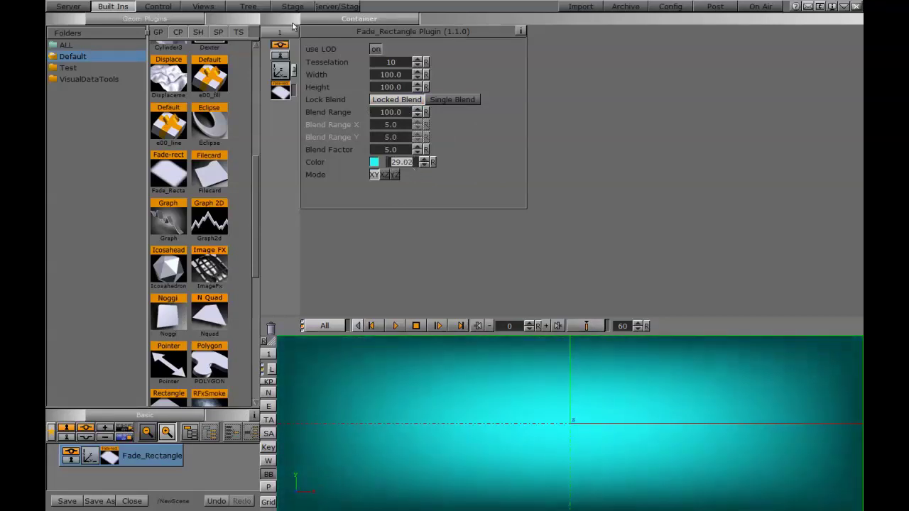
Add the CAMERA1 image from the IMG Pics folder to the scene below the Fade_Rectangle.
click(61, 6)
click(224, 34)
click(60, 78)
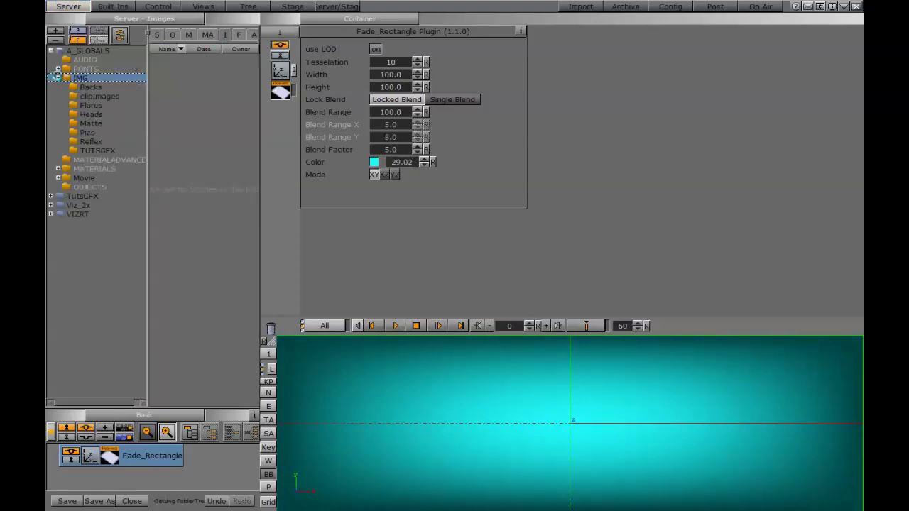
click(86, 132)
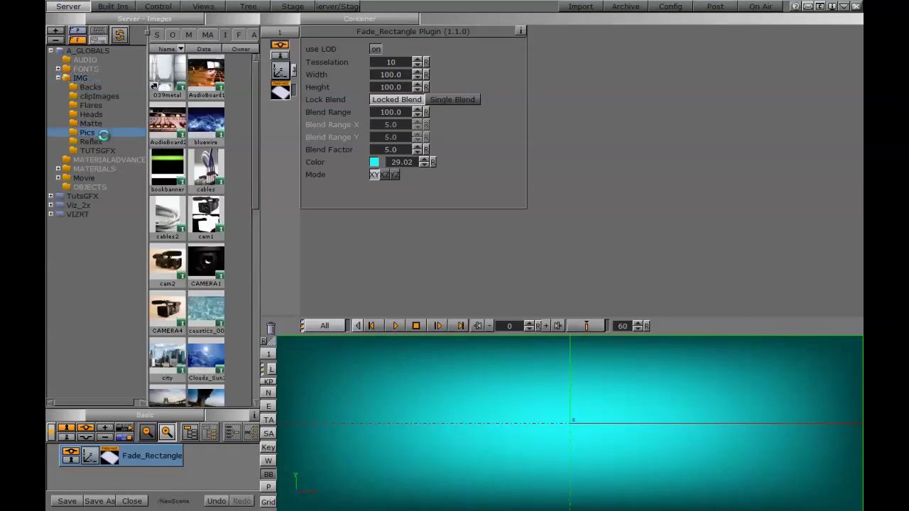
drag(196, 241, 122, 481)
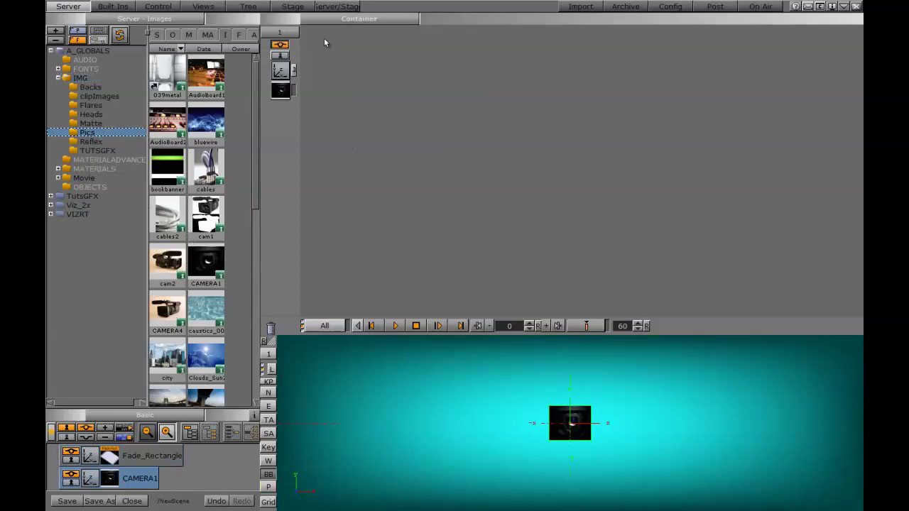
Scale the CAMERA1 image to 4.2 and move it to position X -494.
click(276, 71)
drag(369, 74, 125, 74)
drag(347, 173, 514, 167)
drag(342, 75, 377, 79)
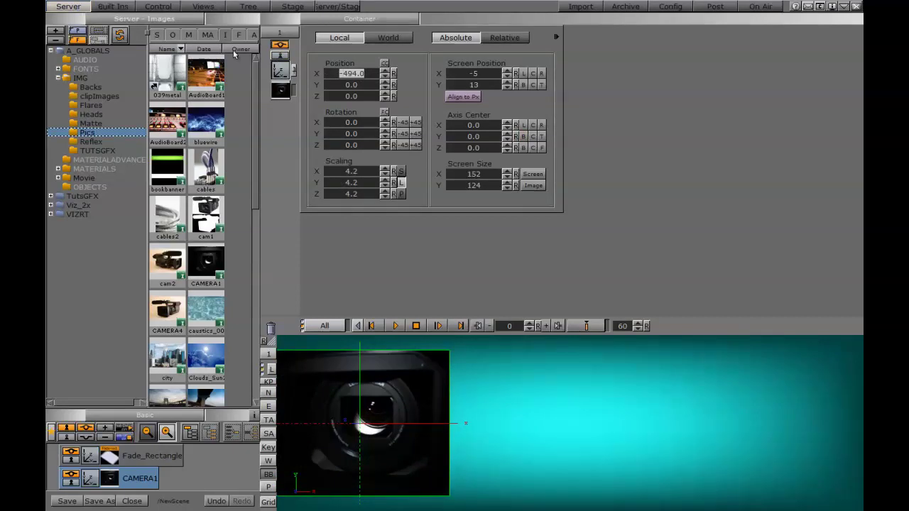
Add a text container in the Adobe-Garamond-Pro-Bold font and change its text to "GREAT DEALS".
click(238, 35)
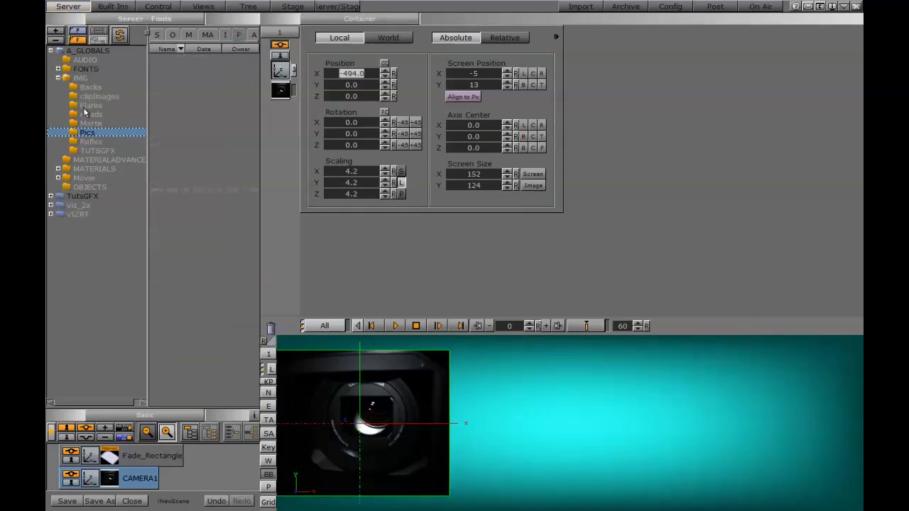
click(86, 69)
drag(173, 74, 58, 466)
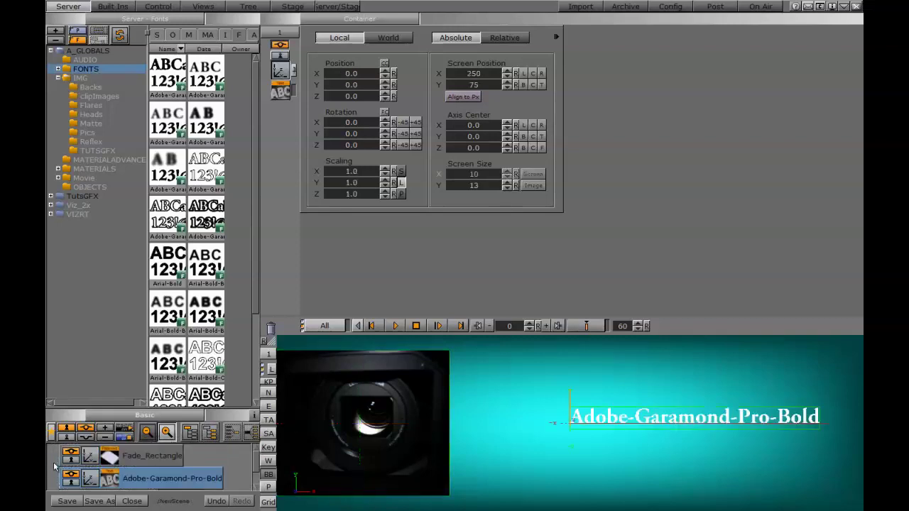
click(277, 92)
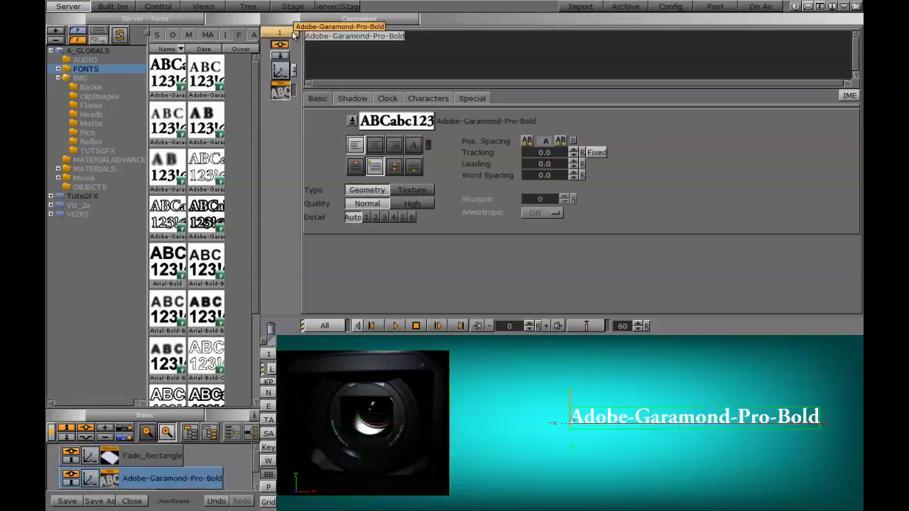
text(GREAT DEALS)
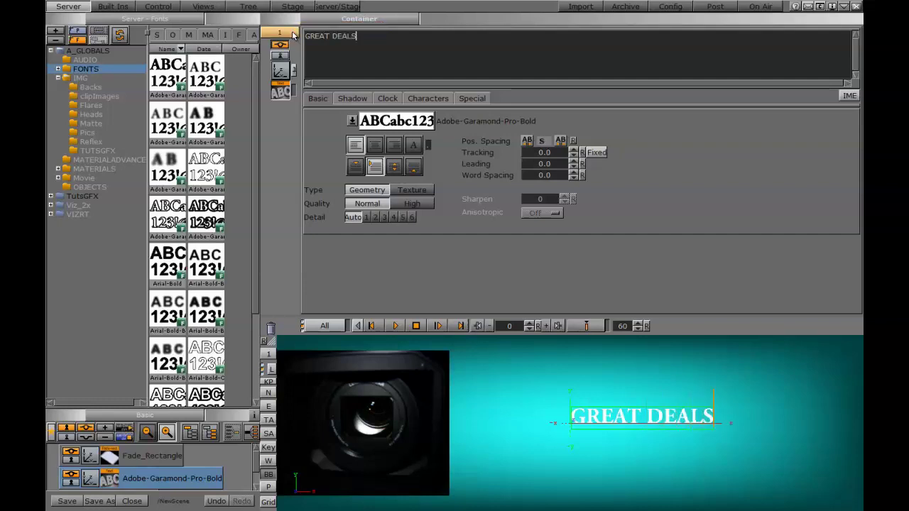
Scale the GREAT DEALS text to 3.64 and move it to about X -561, Y -78.
click(279, 71)
drag(347, 174, 492, 182)
drag(352, 84, 47, 68)
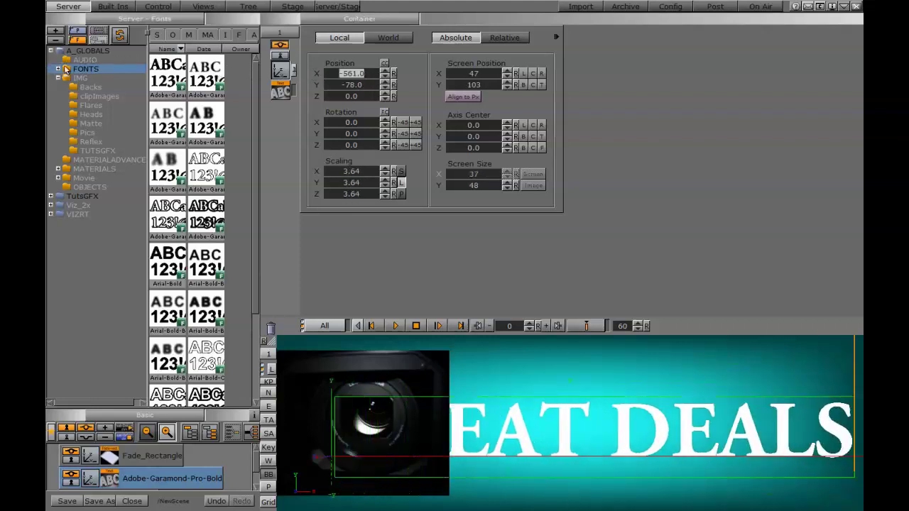
Bring the GREAT DEALS text in front of the camera image at Z 1 and shift it to X -598.
click(384, 93)
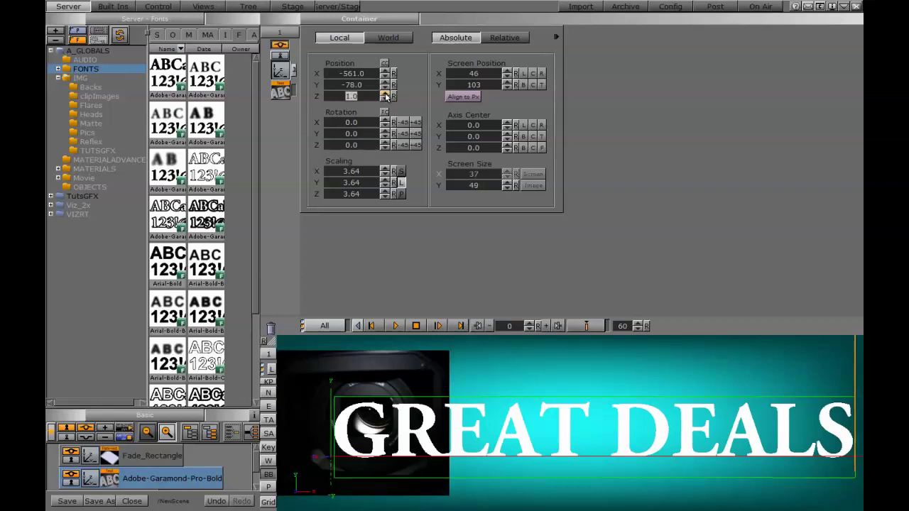
drag(356, 95, 343, 95)
click(393, 95)
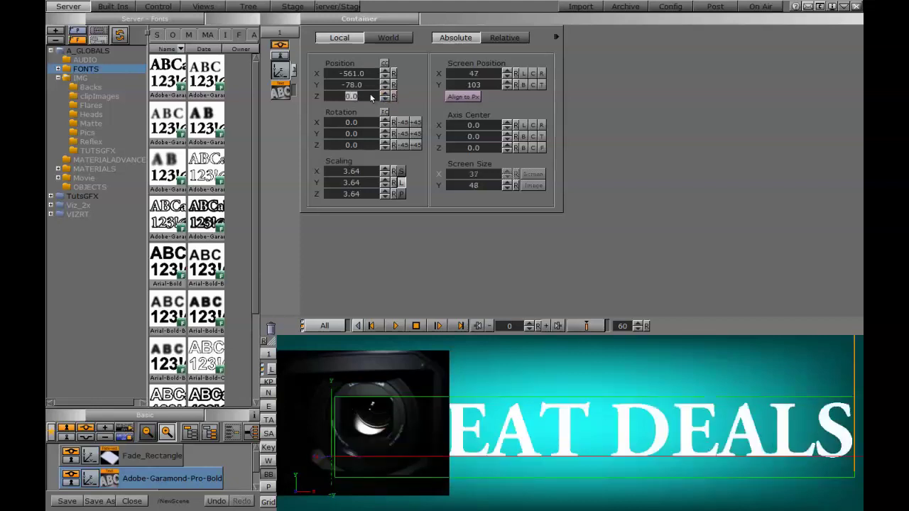
click(385, 94)
drag(365, 74, 337, 74)
Apply the TFxScale container plugin from the TextFx folder to the GREAT DEALS text.
click(117, 7)
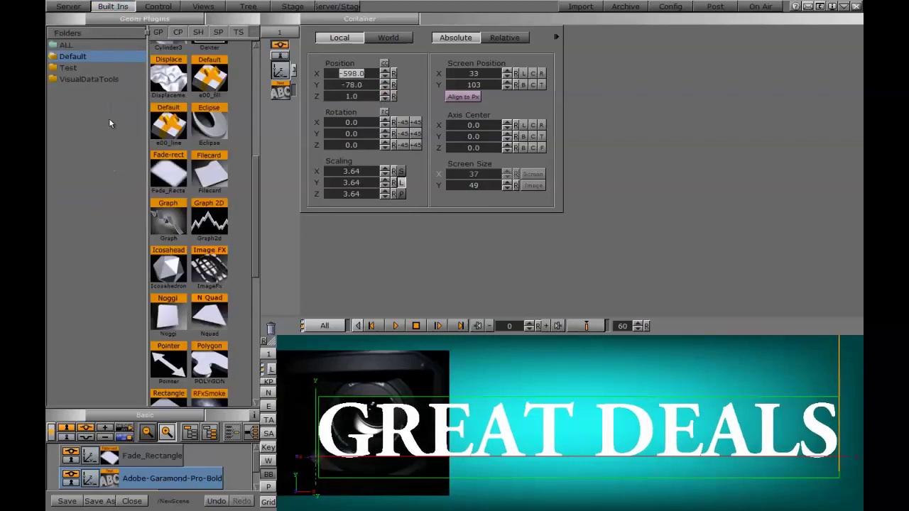
click(177, 33)
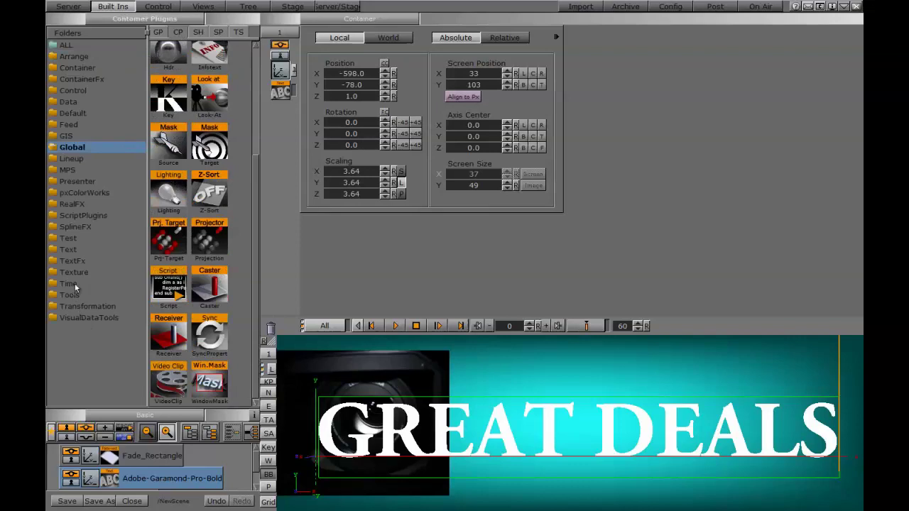
click(74, 261)
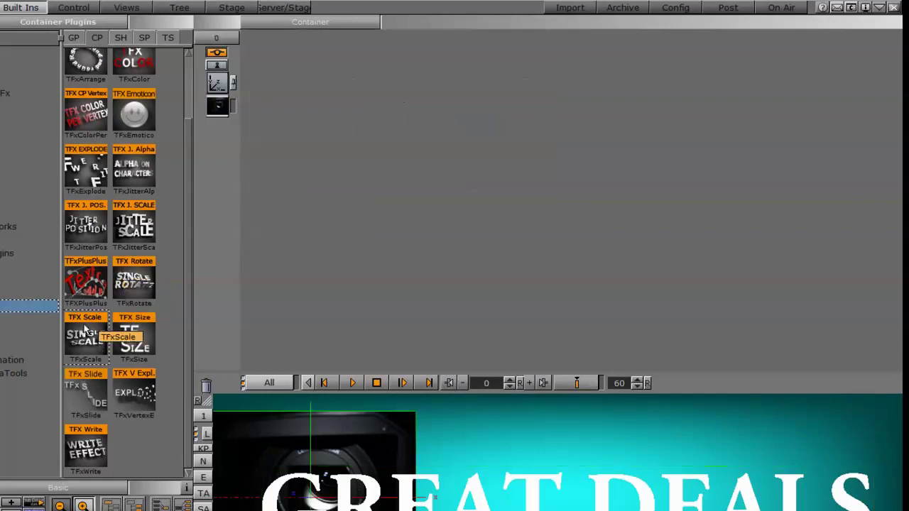
drag(98, 343, 142, 510)
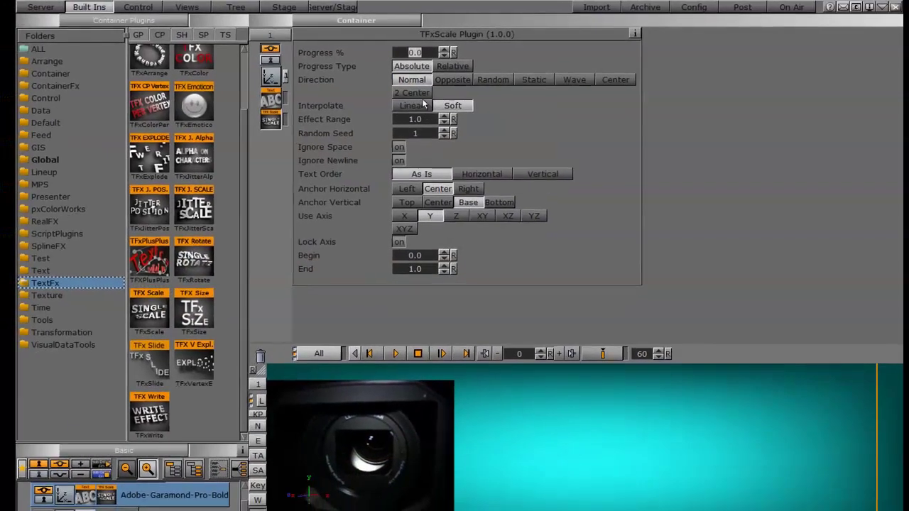
Keyframe the TFxScale progress at 0% on frame 0 and 100% on frame 60.
click(599, 352)
click(411, 56)
text(10)
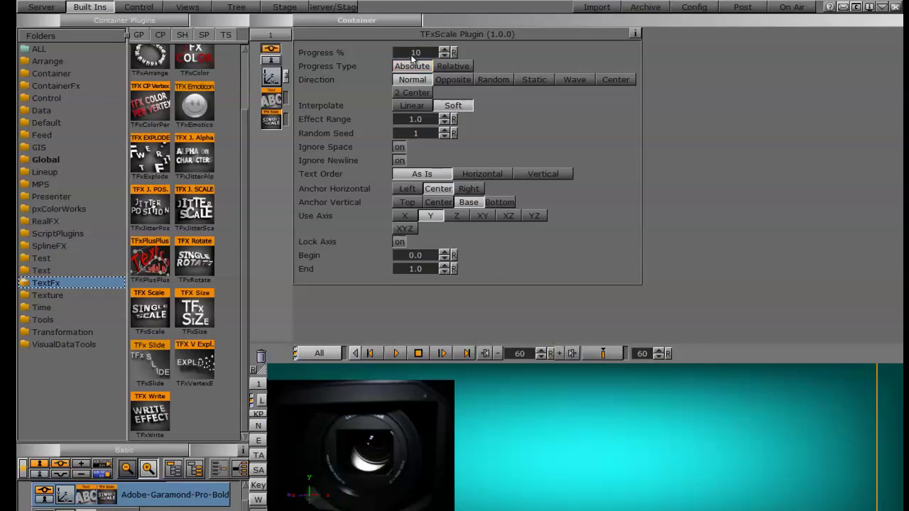
text(0)
key(Return)
click(603, 353)
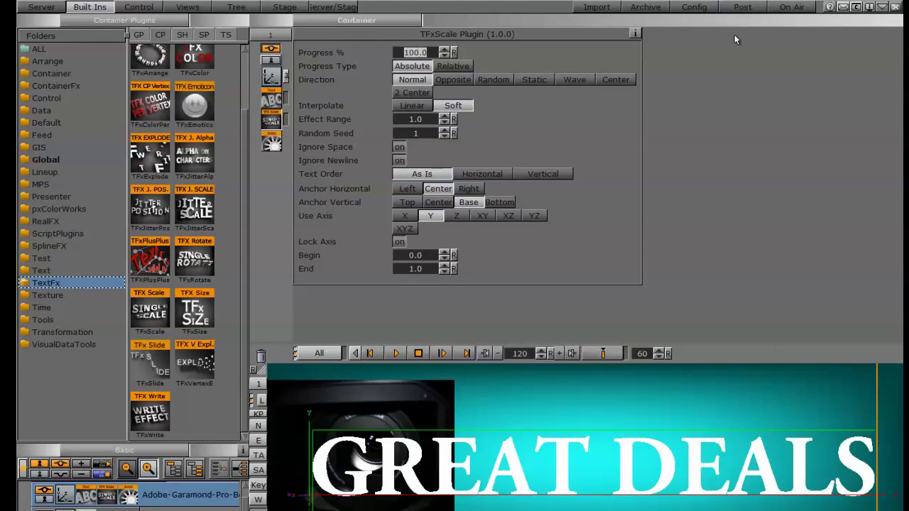
Assign the QuickTime renderer as the post-render clip plugin and set the output file to BANNER1 on the Desktop.
click(741, 8)
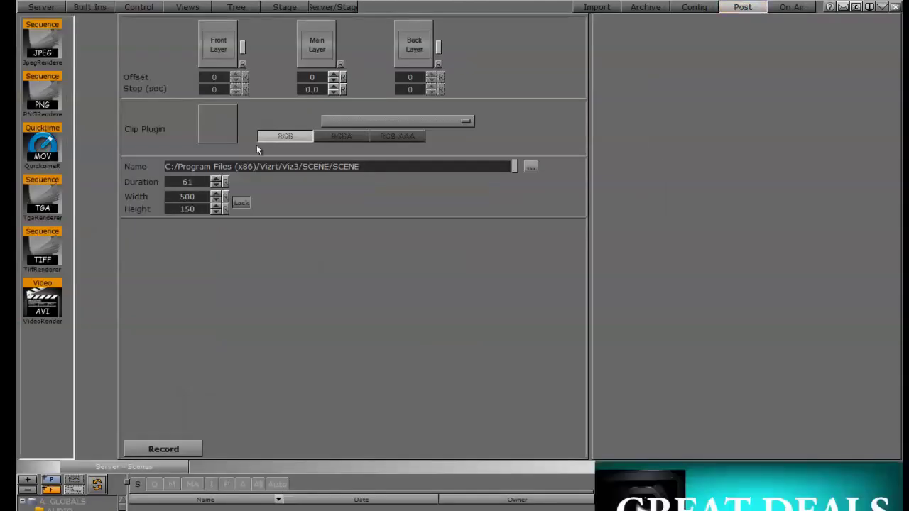
drag(48, 140, 213, 120)
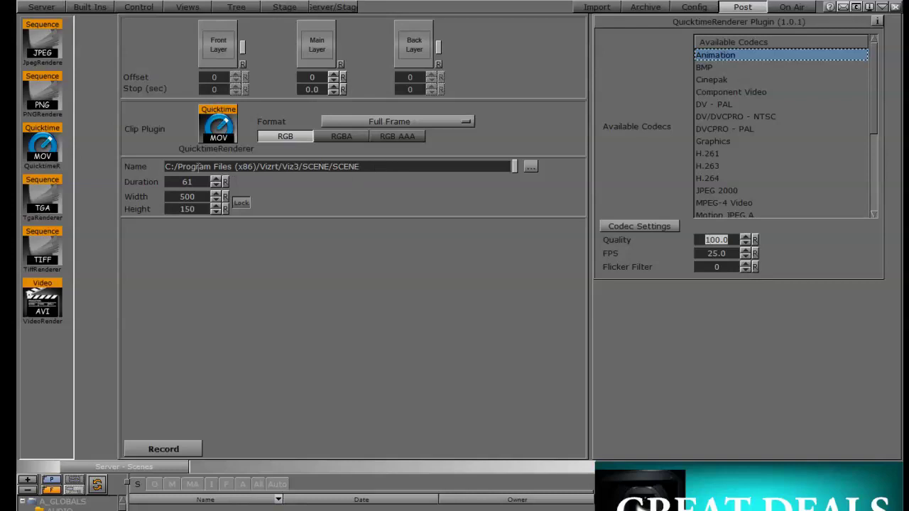
click(531, 167)
click(325, 143)
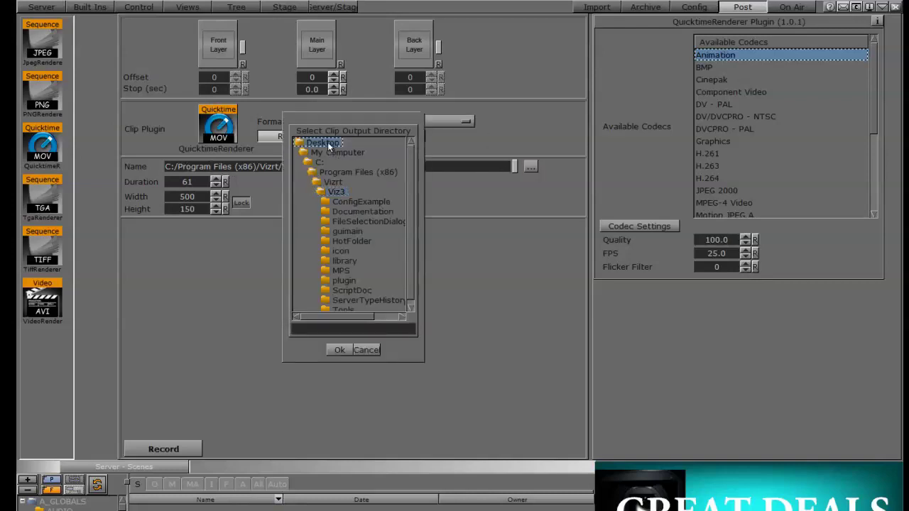
click(300, 330)
text(BANNER)
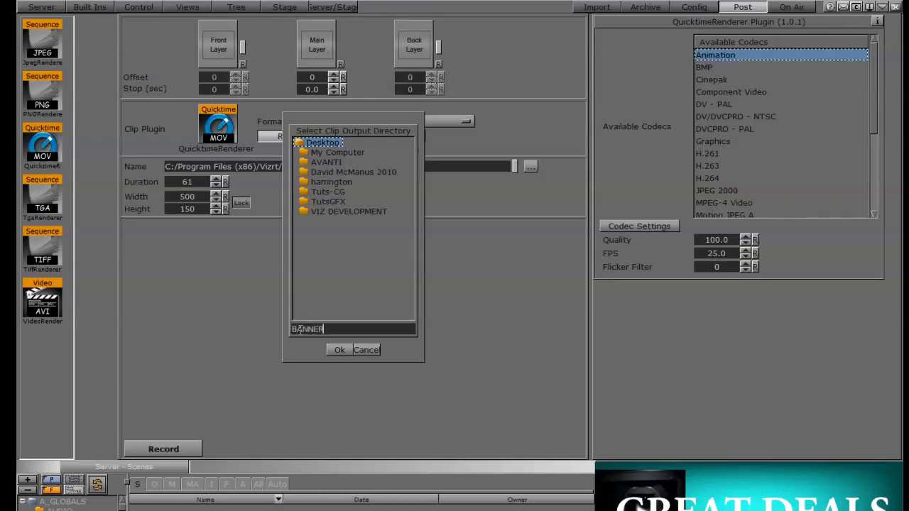
text(1)
click(339, 349)
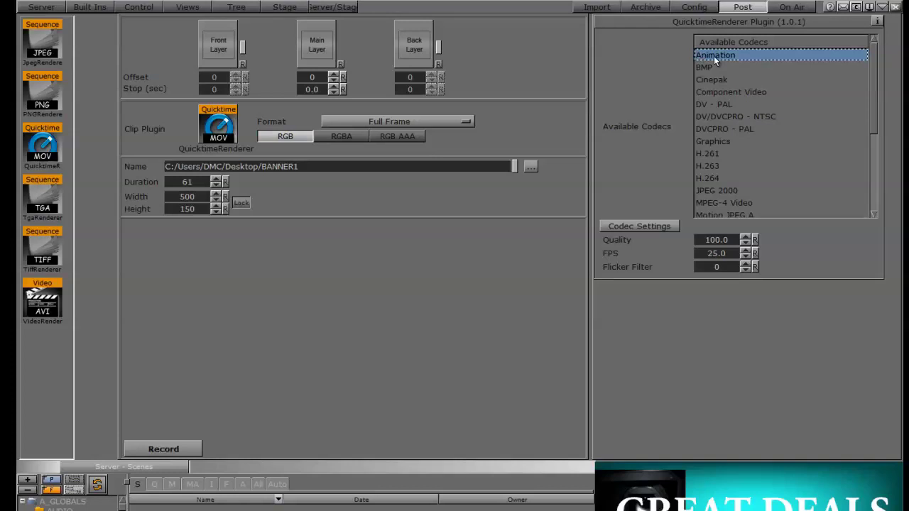
Record the banner animation to the clip file and play the rendered BANNER1 from the desktop.
click(163, 444)
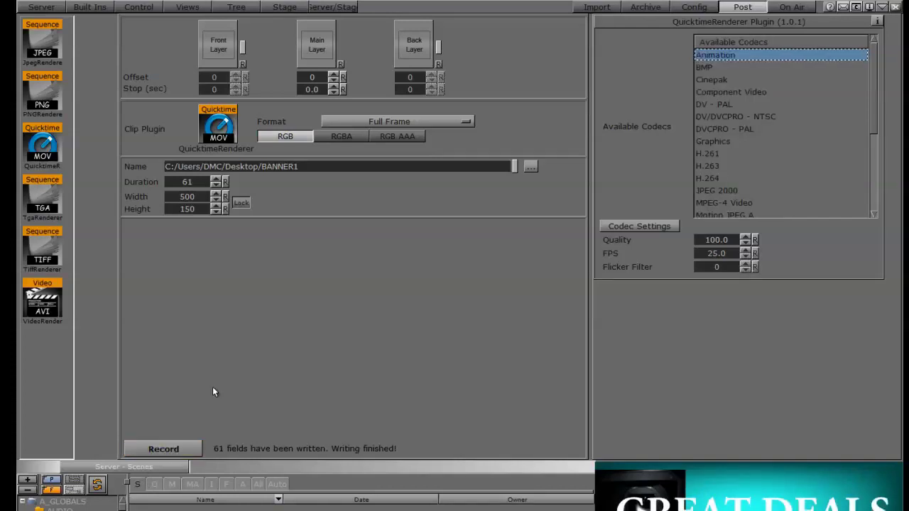
click(882, 8)
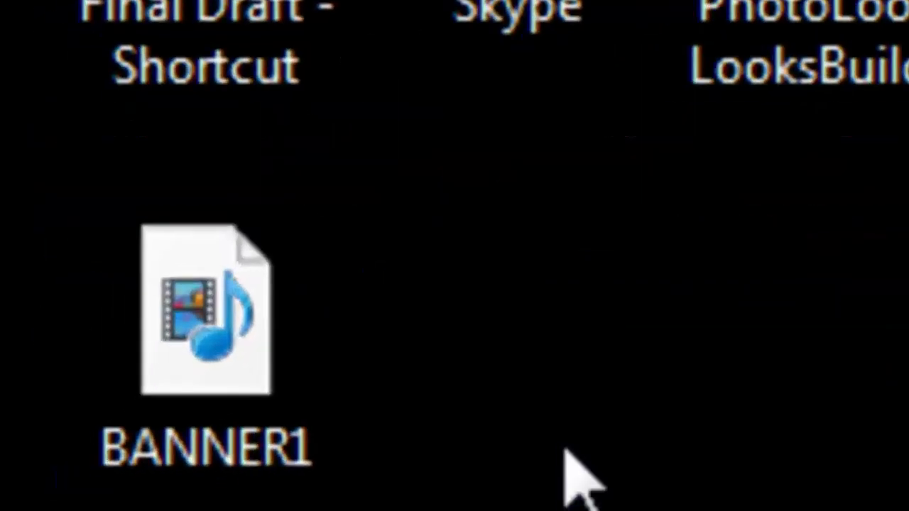
double_click(178, 341)
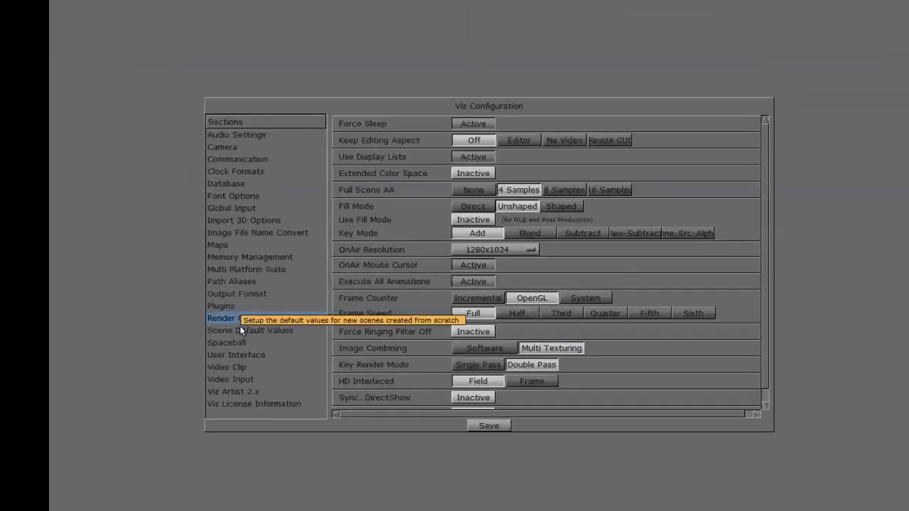
Set the Viz output format to 1080i HD Interlaced at 59.94 Hz (1080I_5994_SMPTE274) and save the configuration.
click(243, 295)
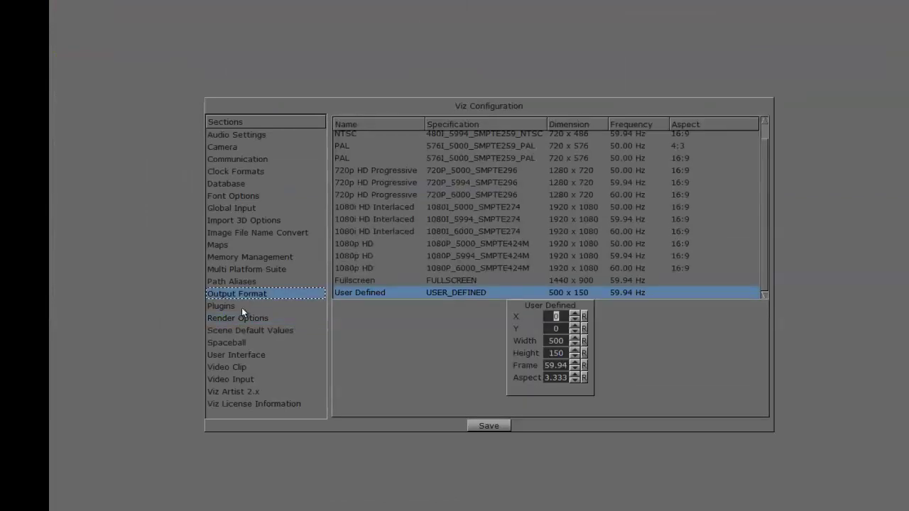
click(378, 231)
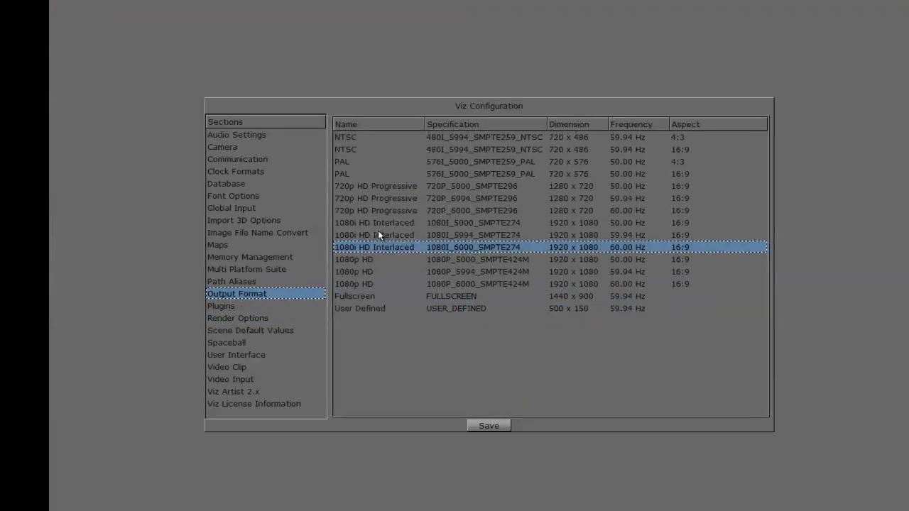
click(378, 232)
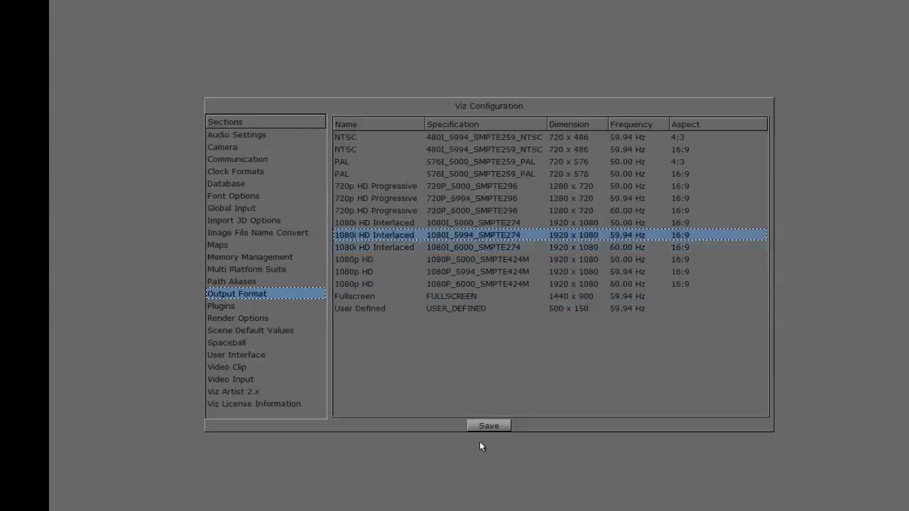
click(489, 425)
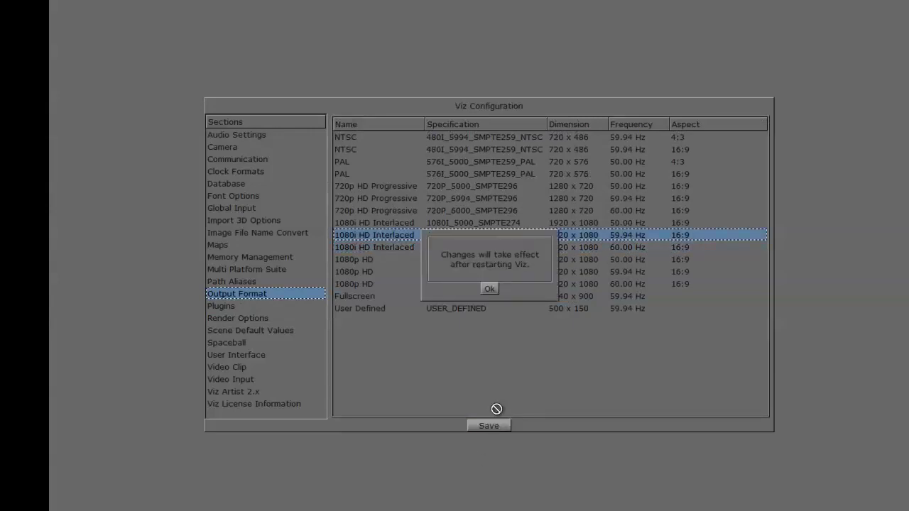
click(490, 289)
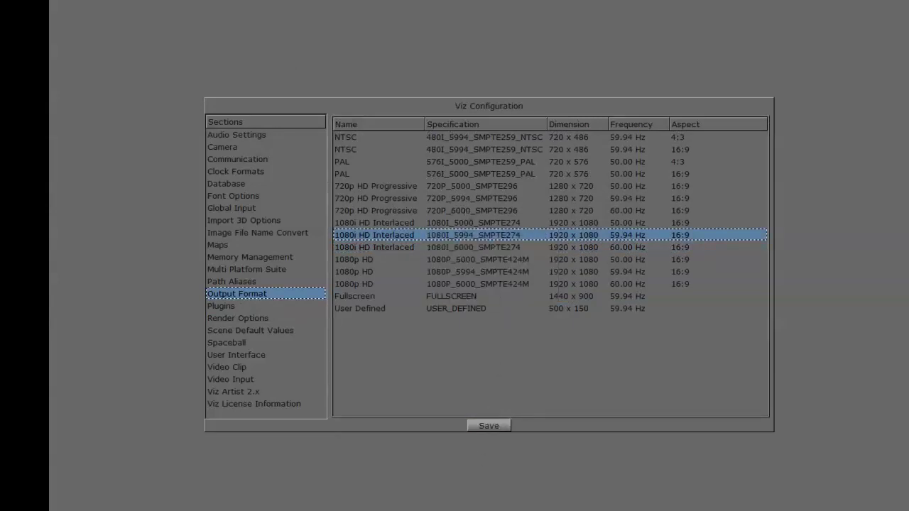